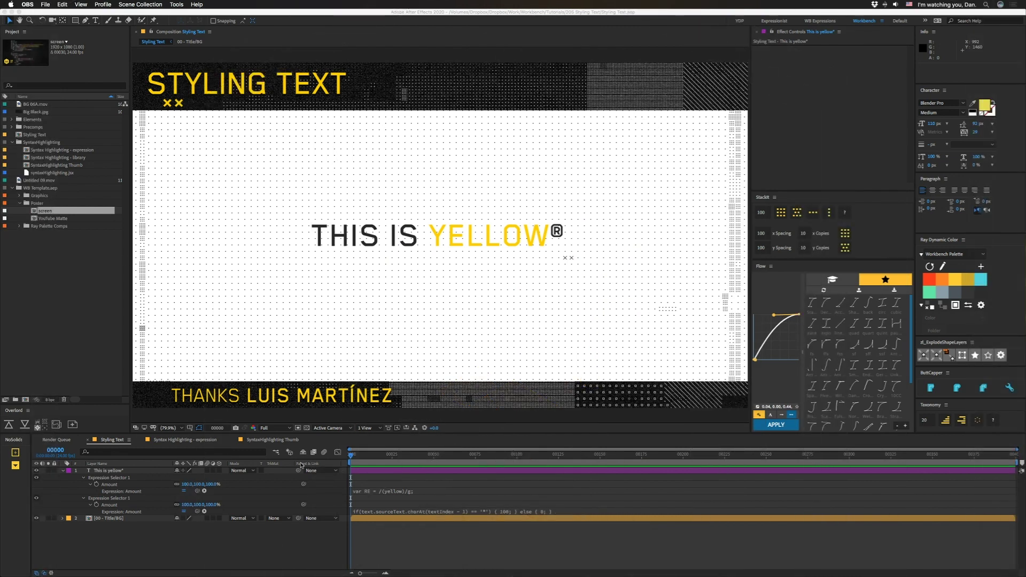
- Switch to the SyntaxHighlighting Thumb composition, then return to Styling Text
click(300, 479)
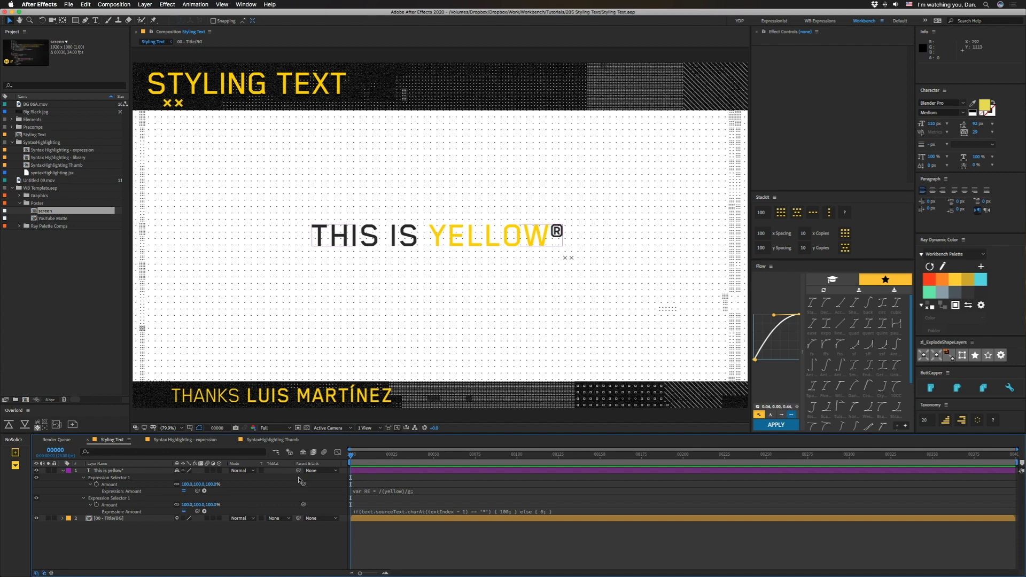
click(247, 404)
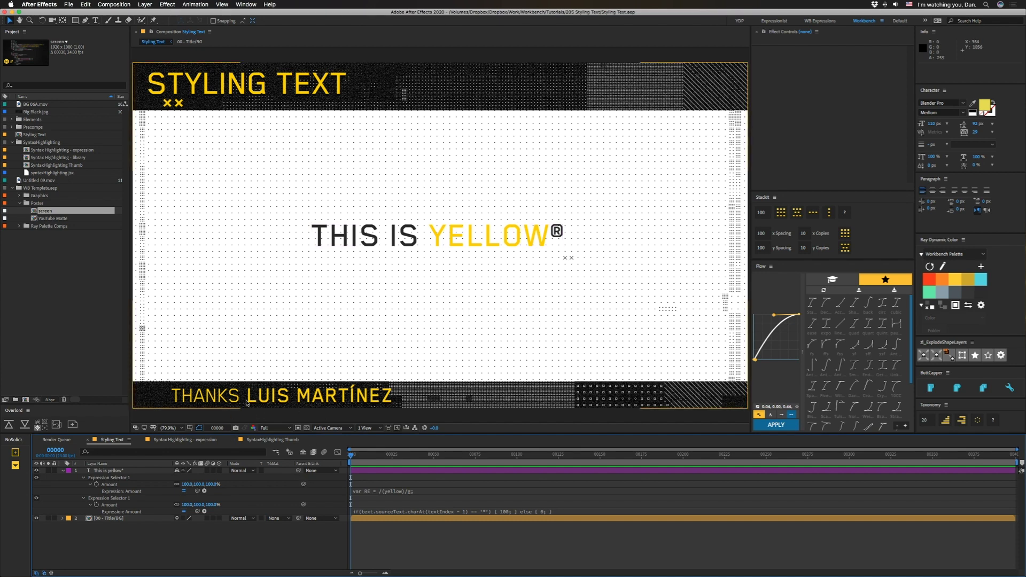
click(281, 440)
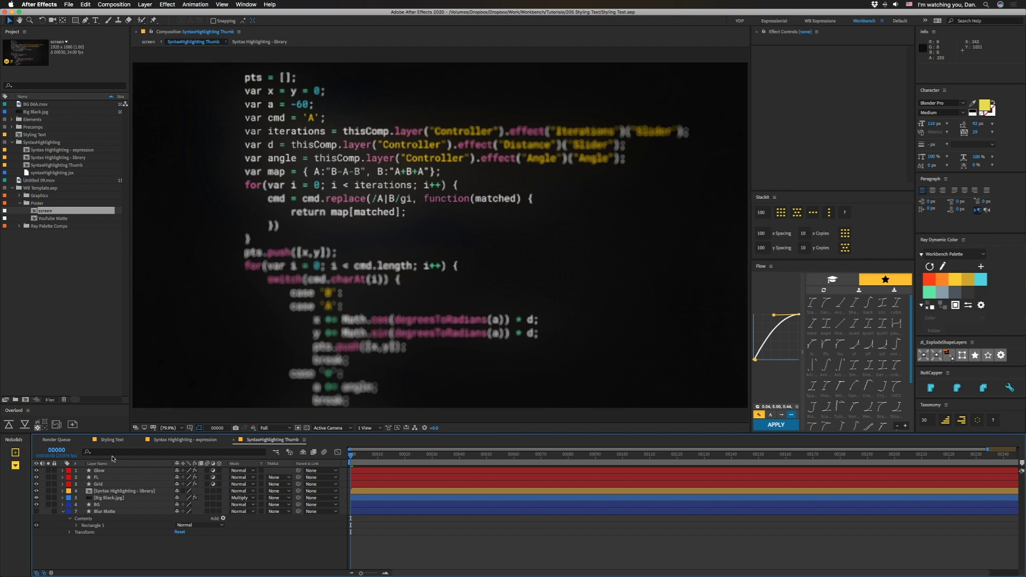
click(112, 439)
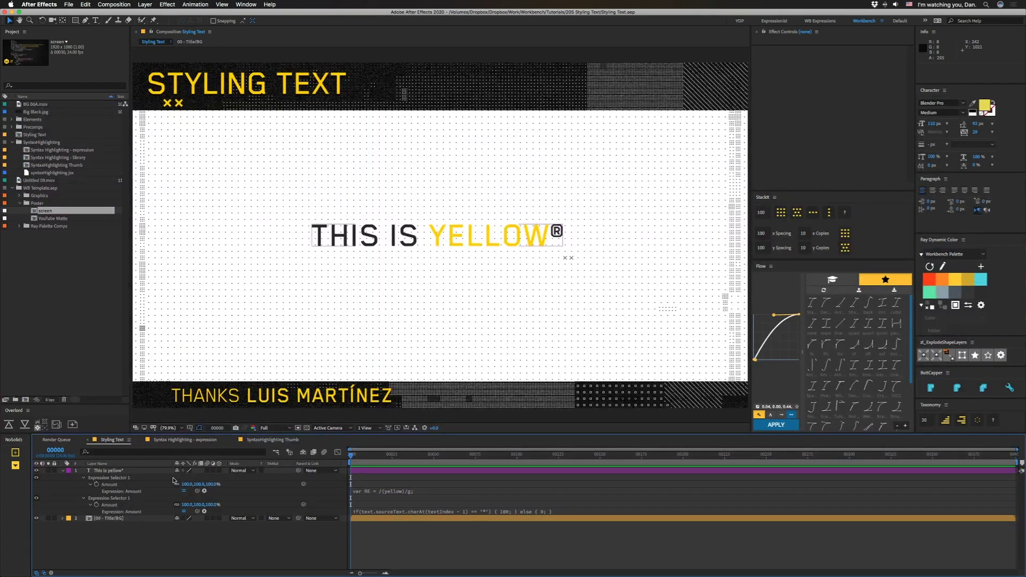
- Load Expression Selector 2's Amount expression, move the code panel off YELLOW, and expand the animators
click(118, 499)
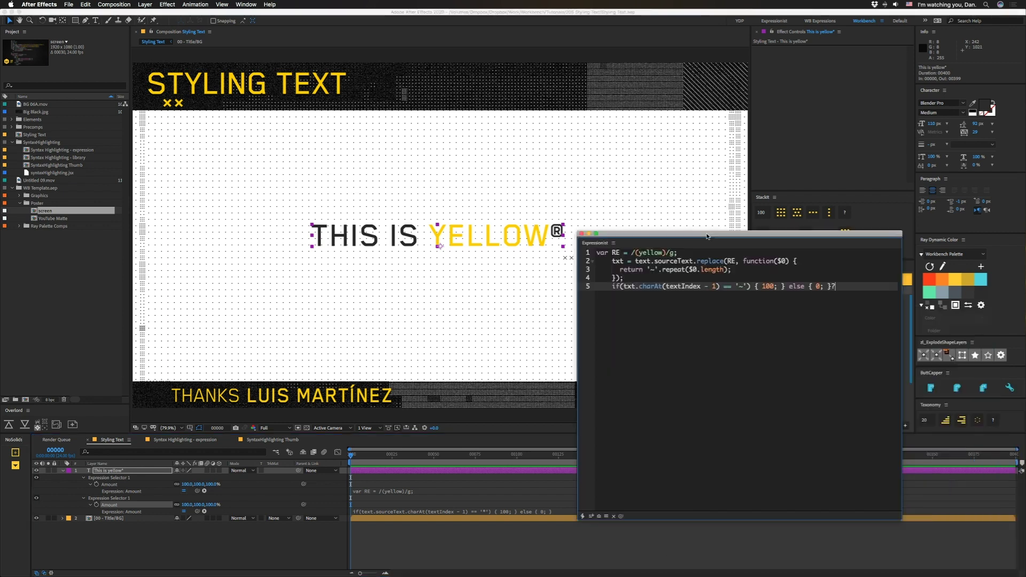
click(473, 470)
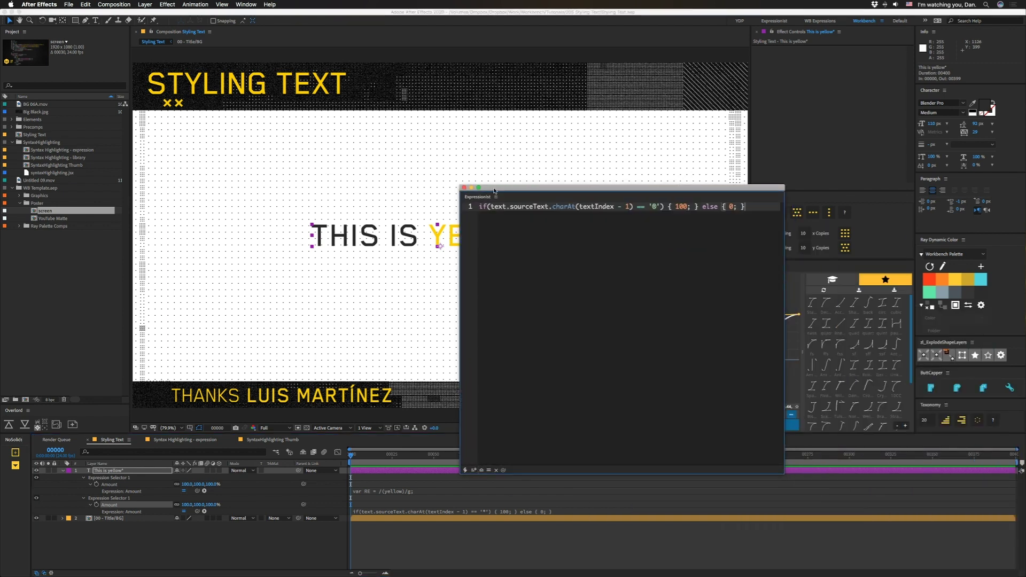
drag(521, 190, 492, 280)
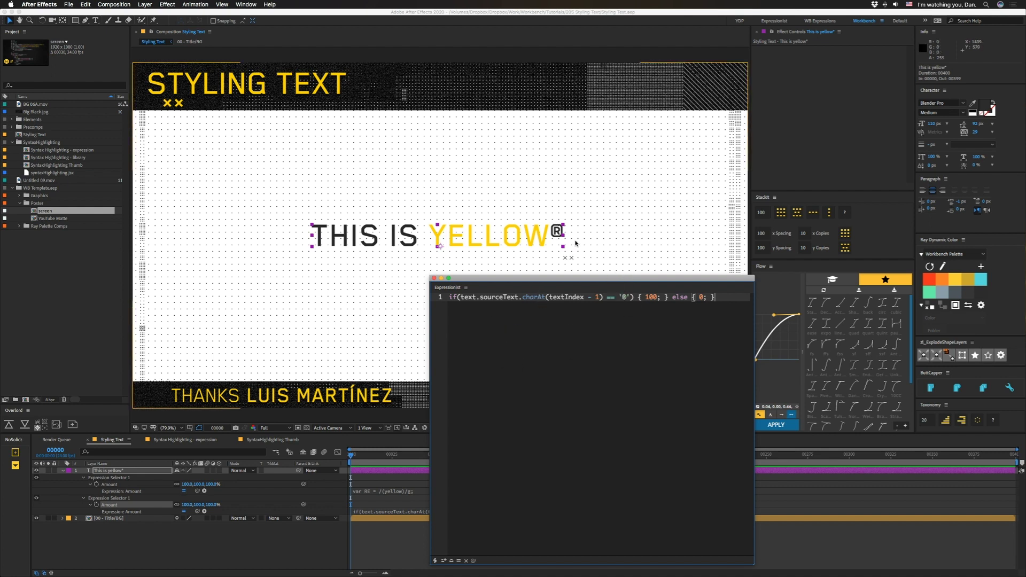
click(67, 474)
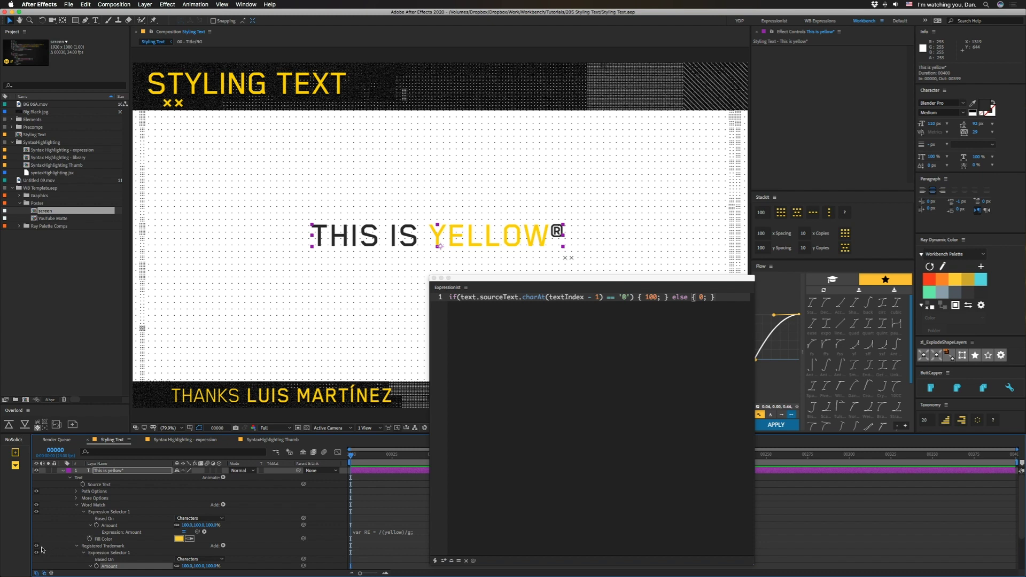
- Turn the Registered Trademark animator off and back on
click(36, 546)
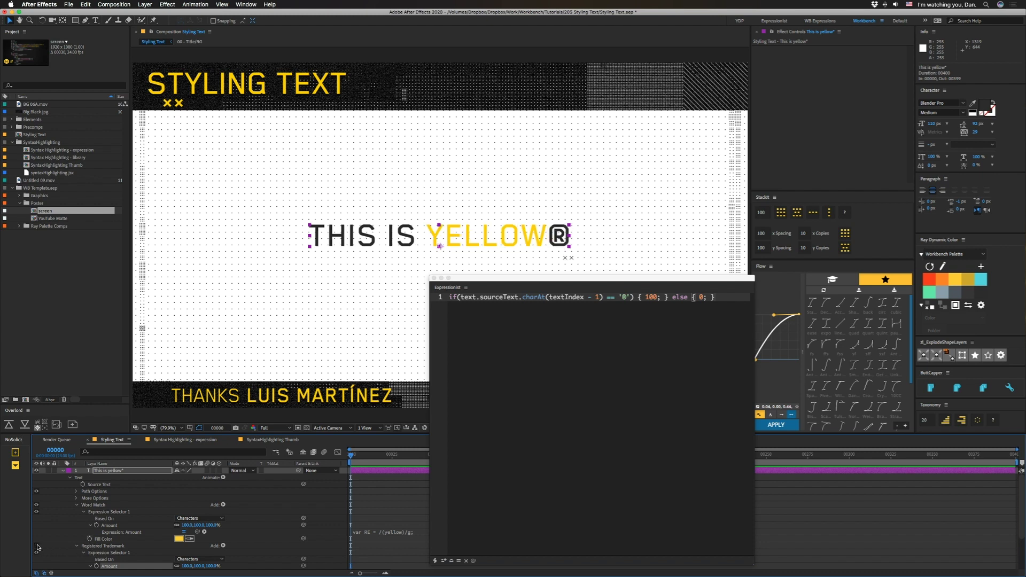
click(37, 546)
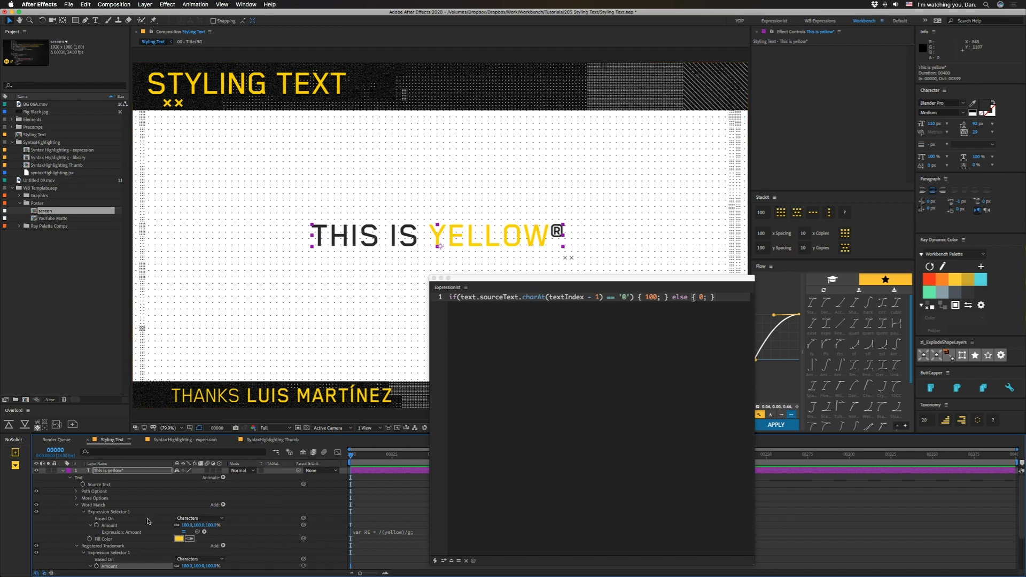
scroll(146, 520, down, 2)
scroll(147, 521, down, 2)
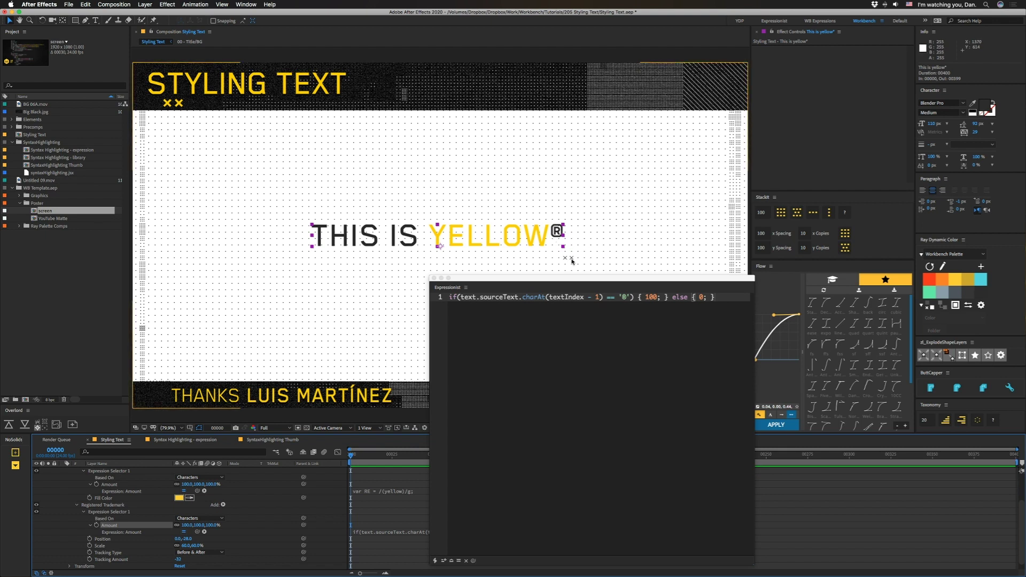
click(109, 484)
click(451, 562)
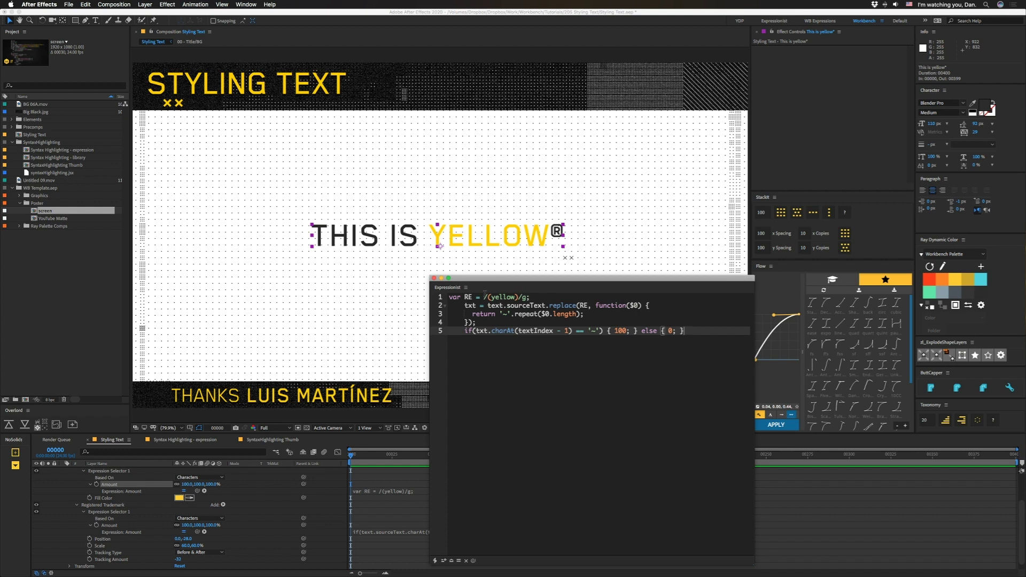
drag(484, 297, 522, 297)
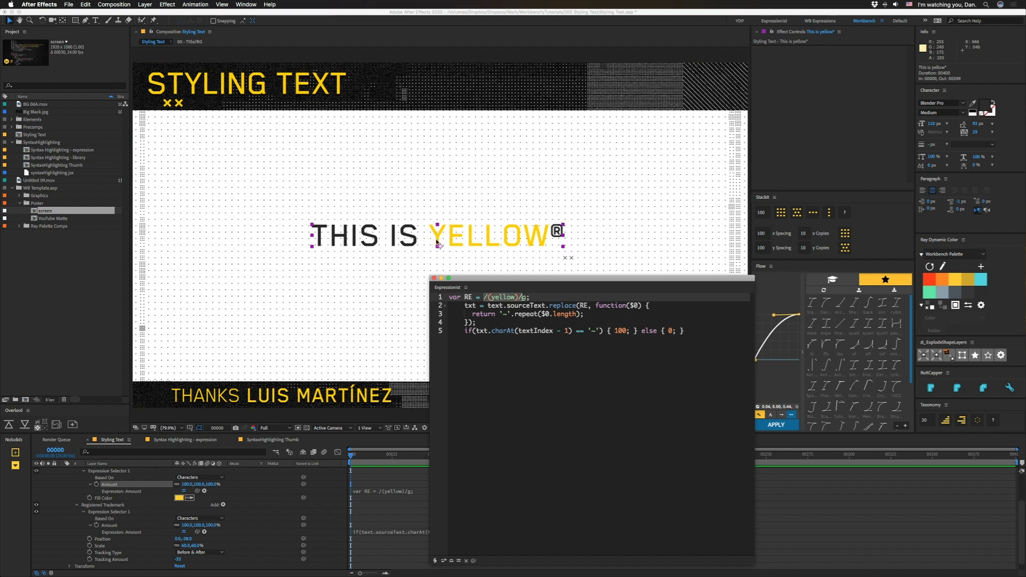
click(527, 297)
click(566, 315)
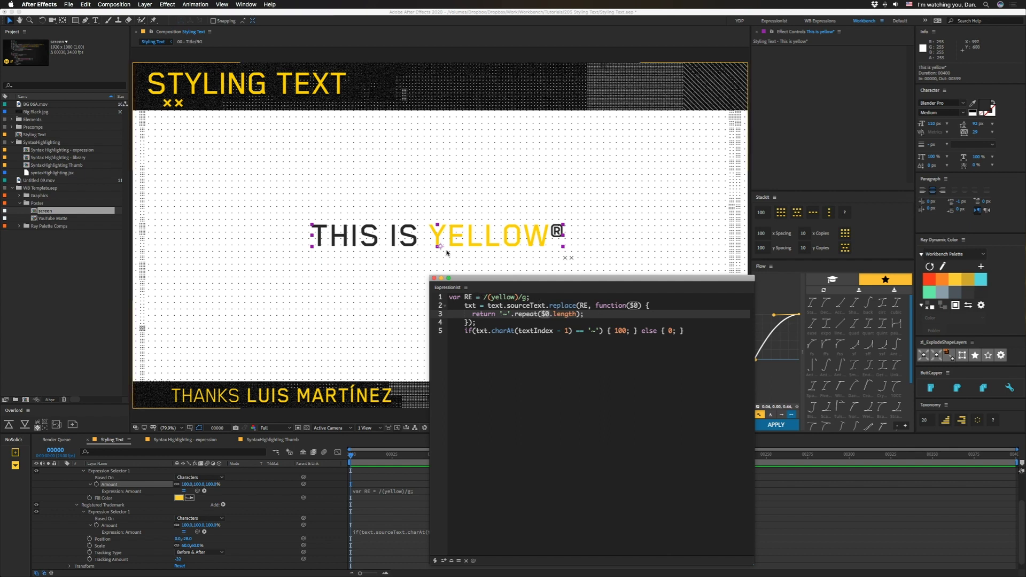
click(573, 281)
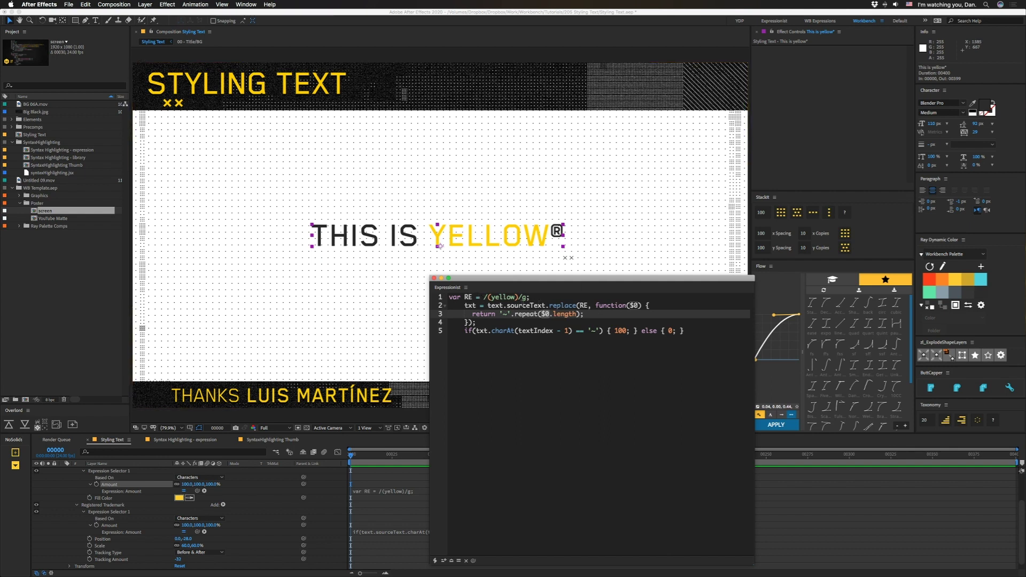
click(464, 323)
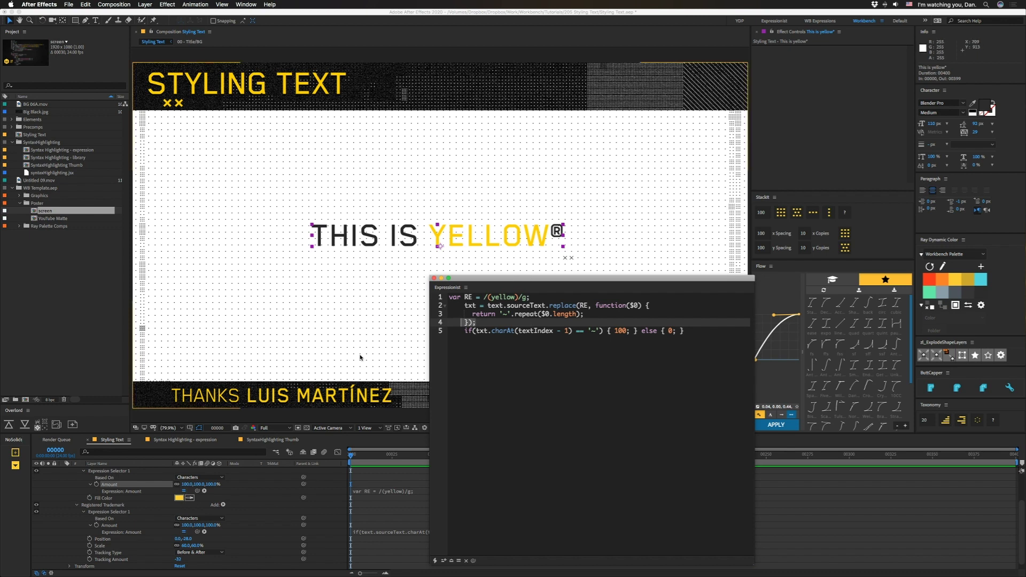
- Move the code window aside, open Syntax Highlighting - expression, and select line 3's txt assignment
mouse_move(491, 280)
mouse_down()
mouse_move(1012, 280)
mouse_move(999, 275)
mouse_up()
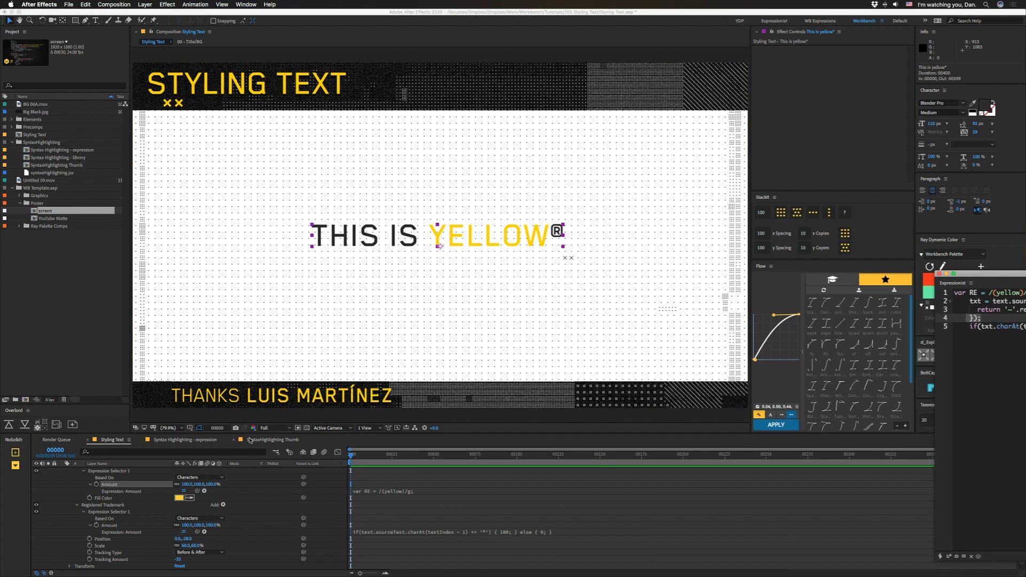
click(213, 441)
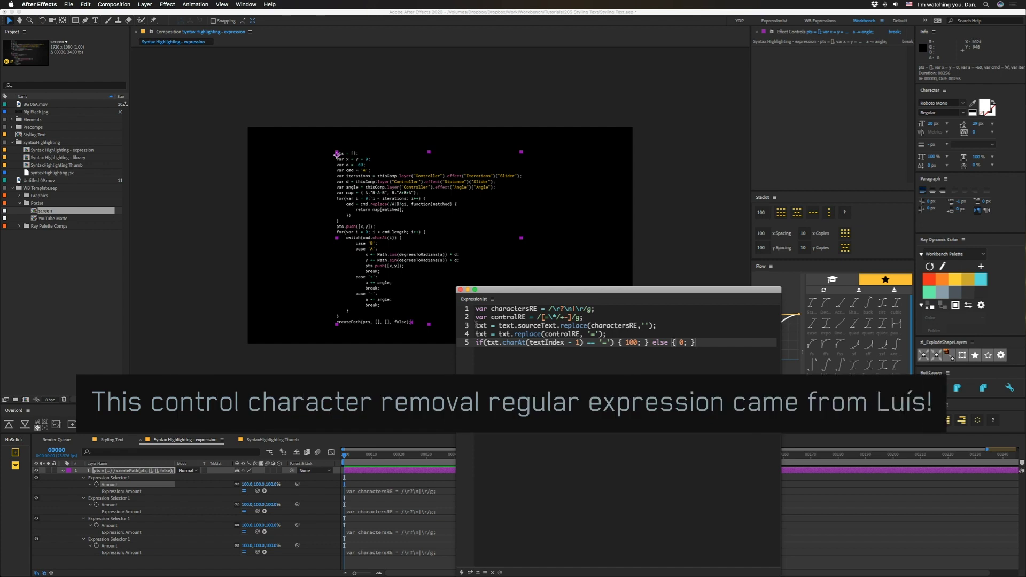
drag(475, 326, 559, 326)
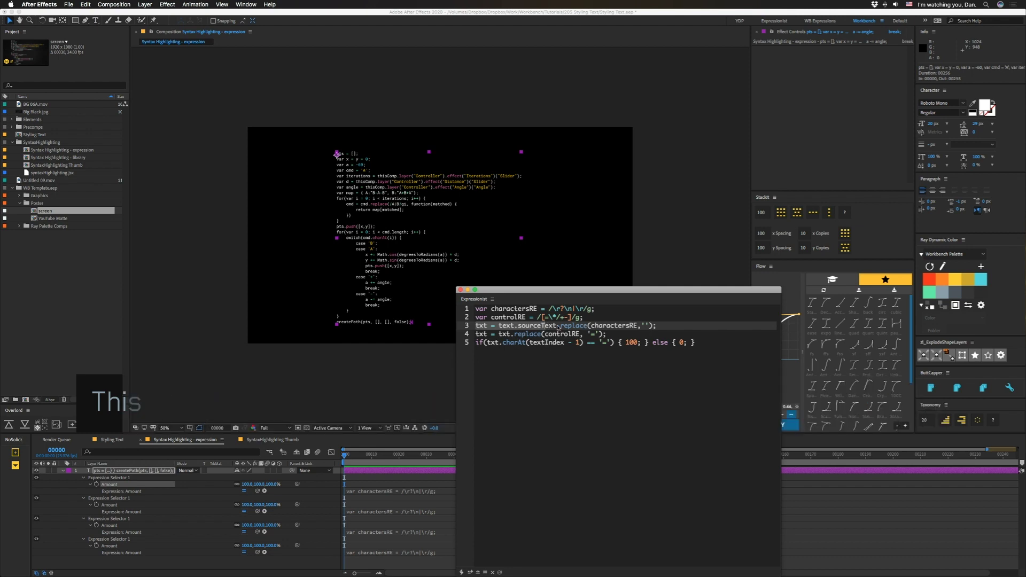
- Show the text layer's animator properties and place the caret inside the controlRE character set
click(490, 317)
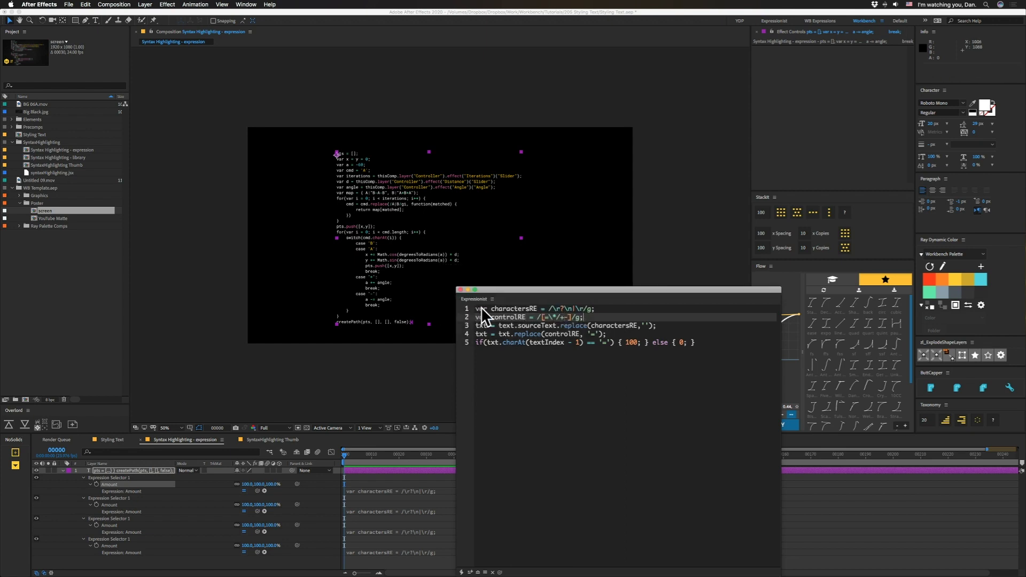
click(368, 180)
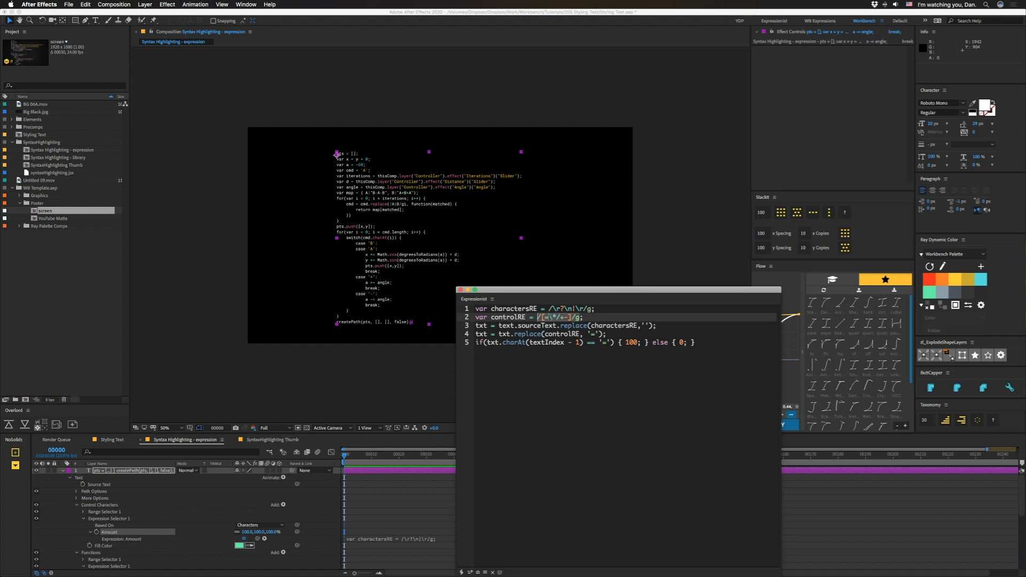
click(548, 318)
text(\)
key(BackSpace)
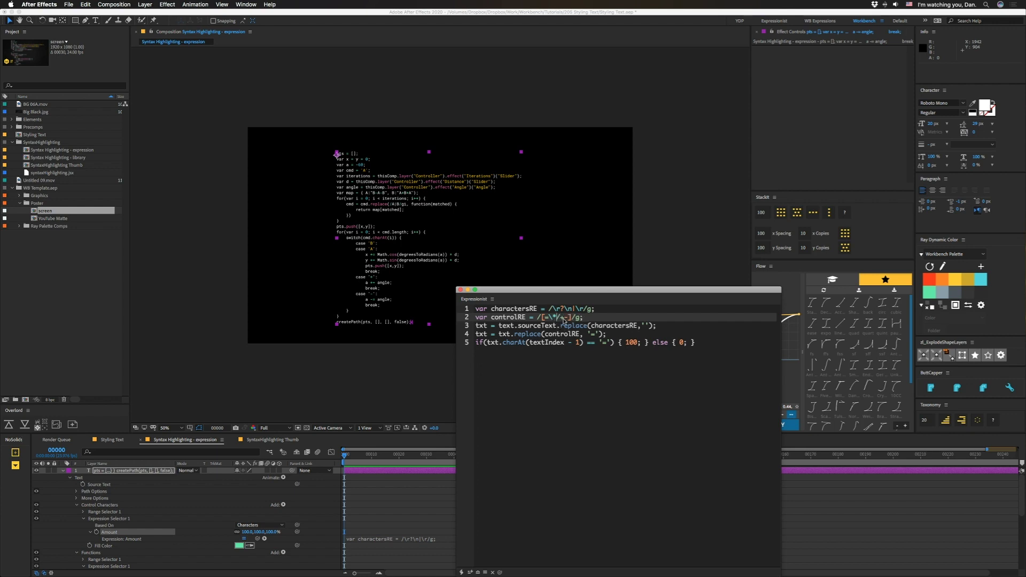